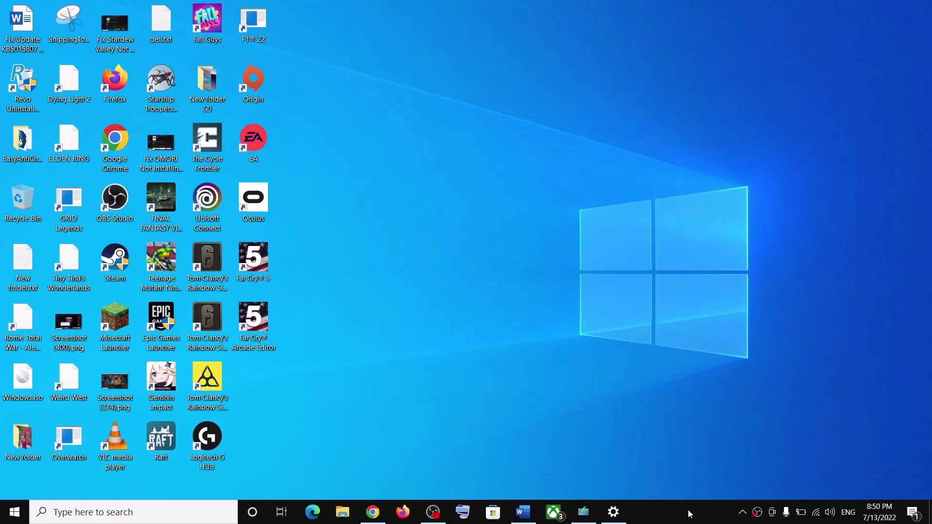
Step: Open Windows Update in Settings and select the stuck KB5015807 update number
left_click(613, 512)
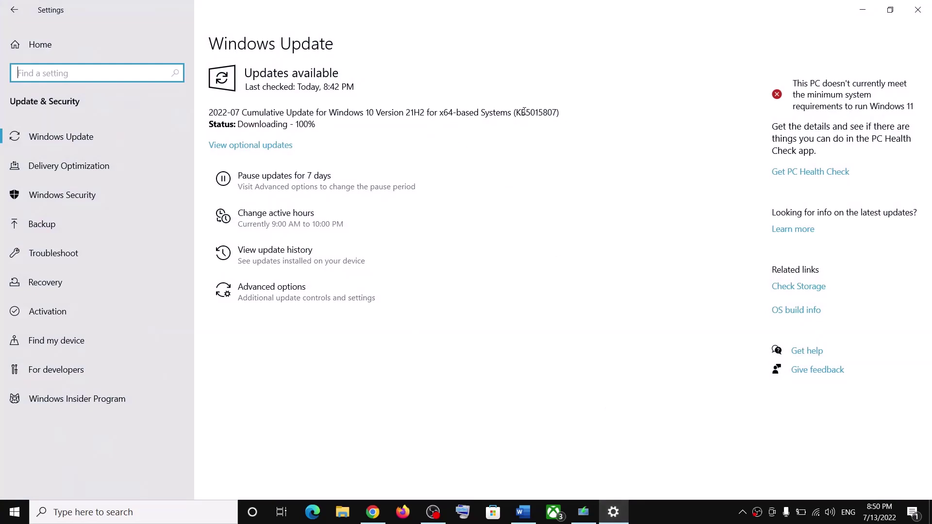
left_click(558, 113)
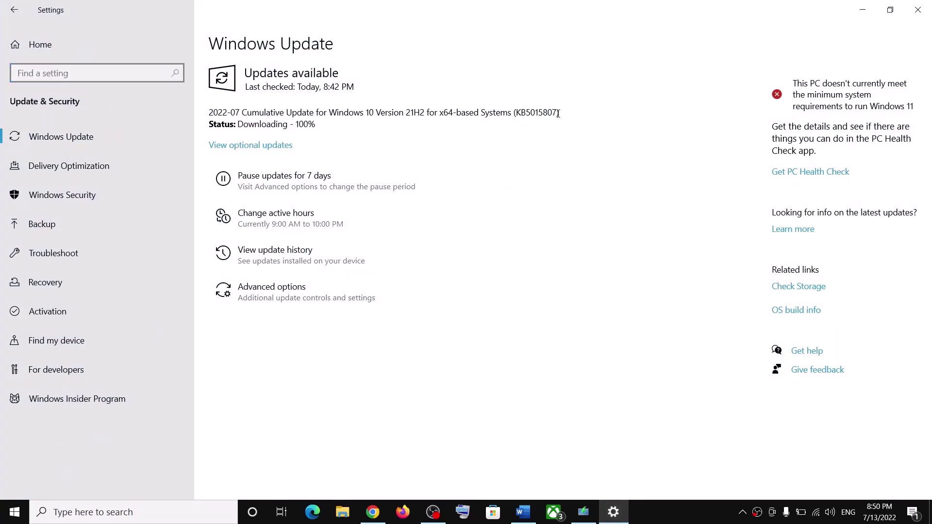
double_click(526, 111)
left_click(540, 118)
Step: Highlight the guide's Step 1 heading, 'Run Update Troubleshooter', in Word
left_click(522, 512)
left_click_drag(280, 333, 674, 340)
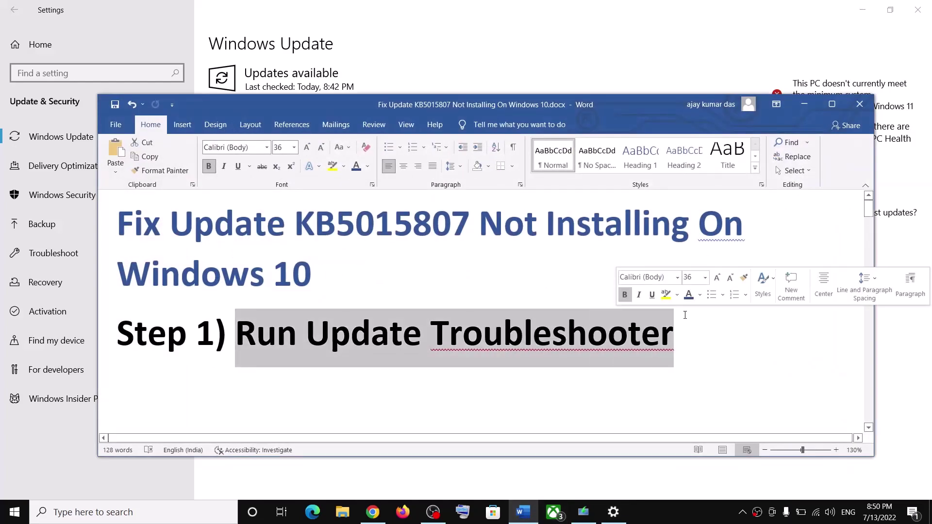
key("super")
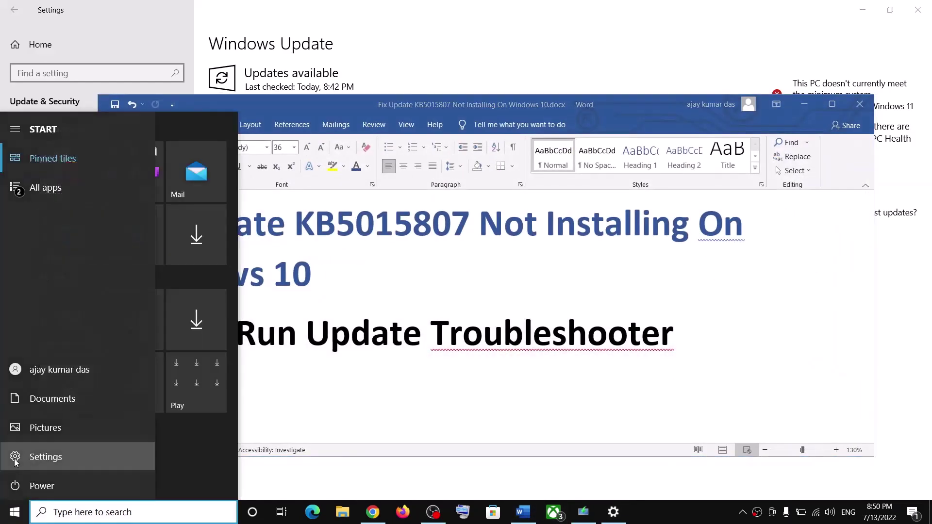
Step: Go to Update & Security > Troubleshoot > Additional troubleshooters and expand Windows Update
left_click(19, 451)
left_click(43, 49)
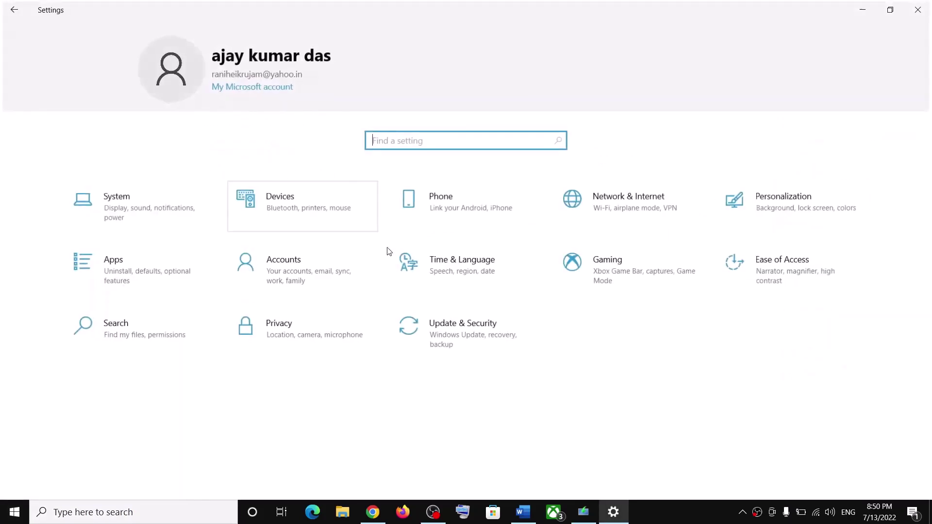
left_click(509, 340)
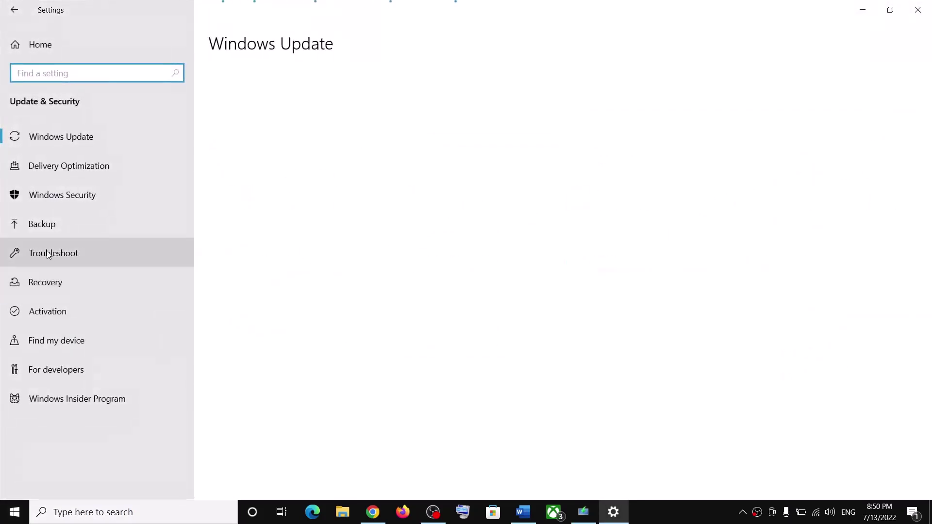
left_click(86, 253)
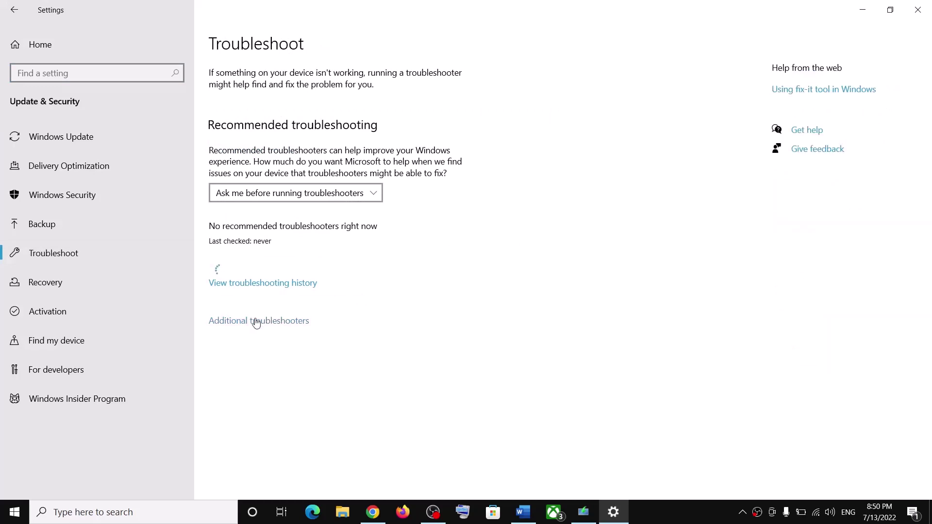
left_click(285, 321)
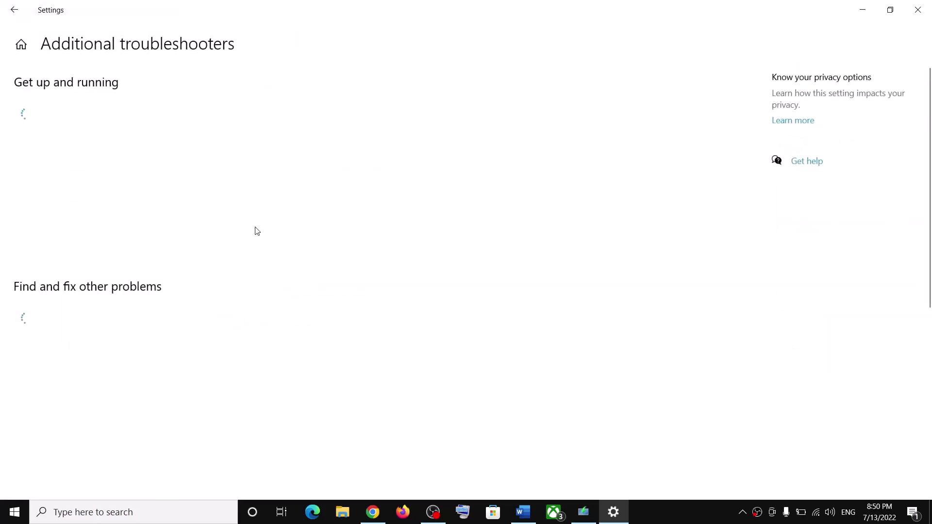
left_click(110, 239)
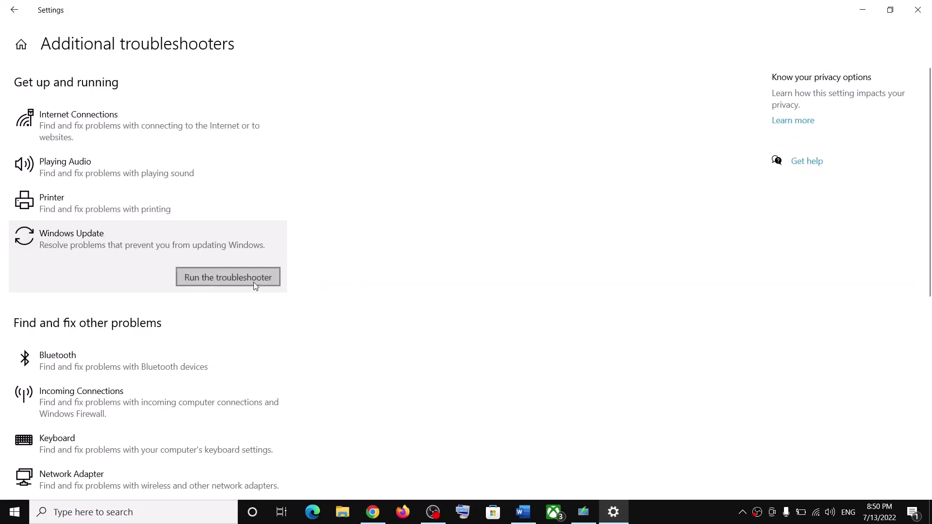
Step: Run the Windows Update troubleshooter, cancel it during detection, and return to the Word guide
left_click(232, 277)
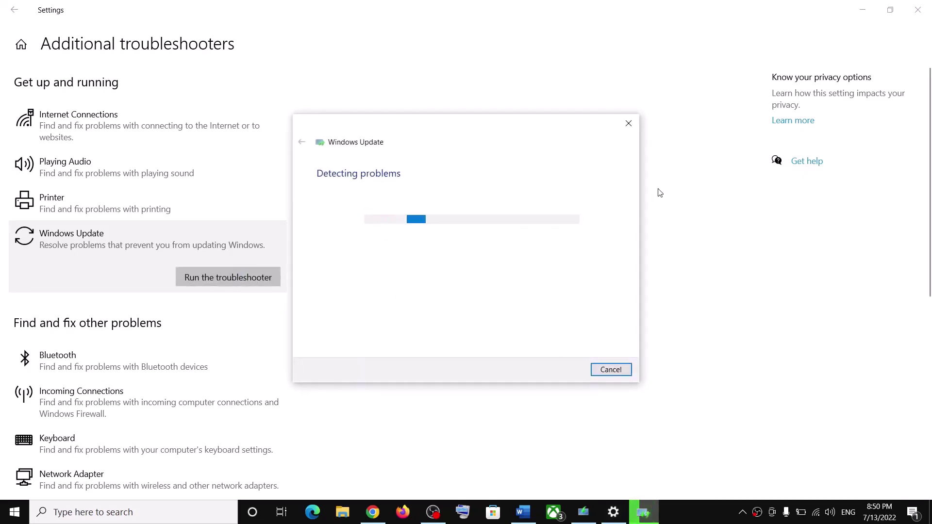
left_click(14, 512)
left_click(15, 486)
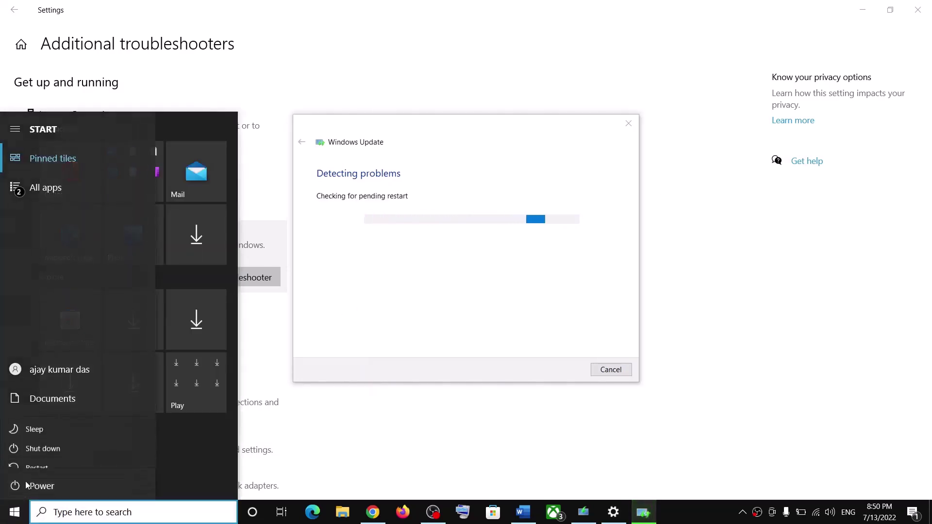
key("Escape")
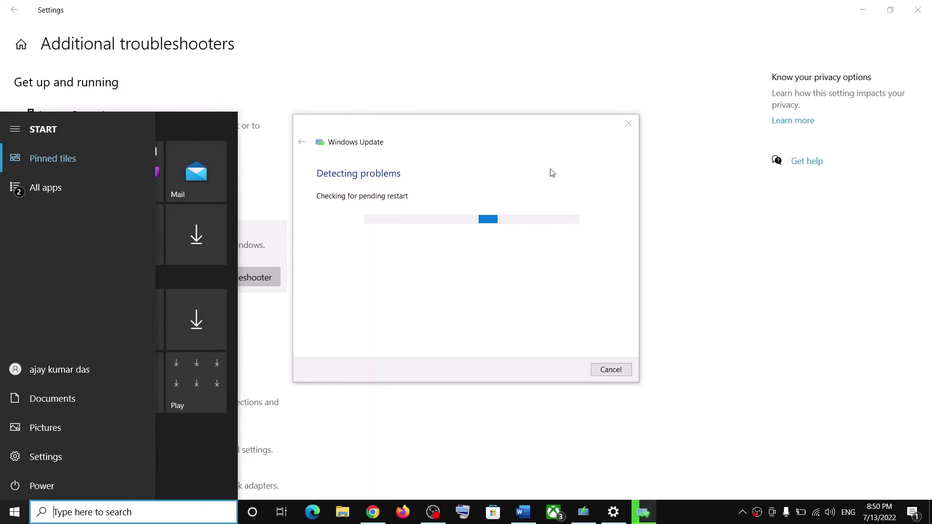
left_click(516, 154)
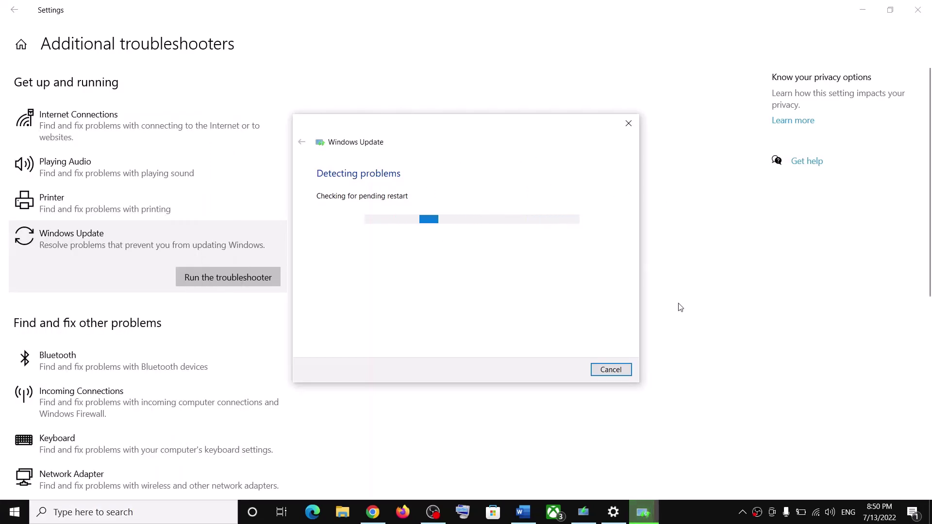
left_click(643, 511)
left_click(531, 521)
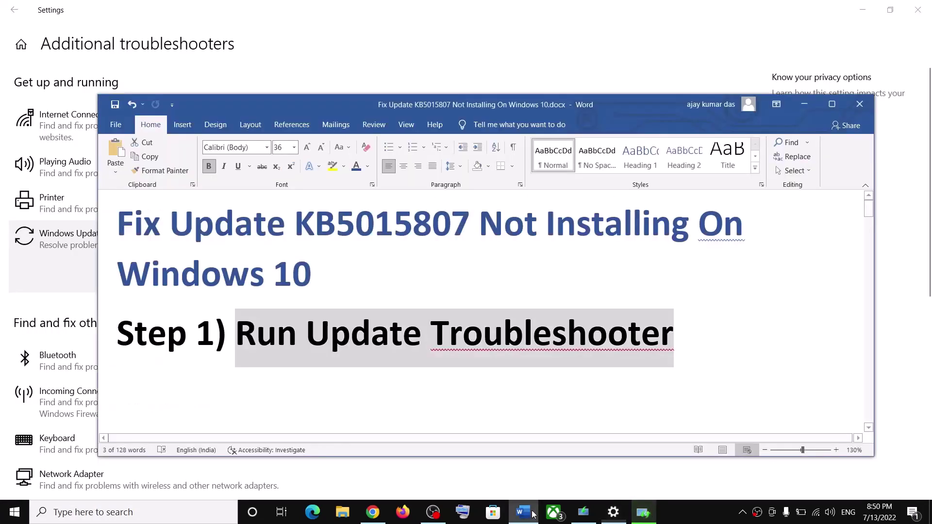
Step: Copy the Step 2 Microsoft download link for the Windows 10 Update Assistant
scroll(347, 310, "down", 2)
scroll(347, 309, "down", 3)
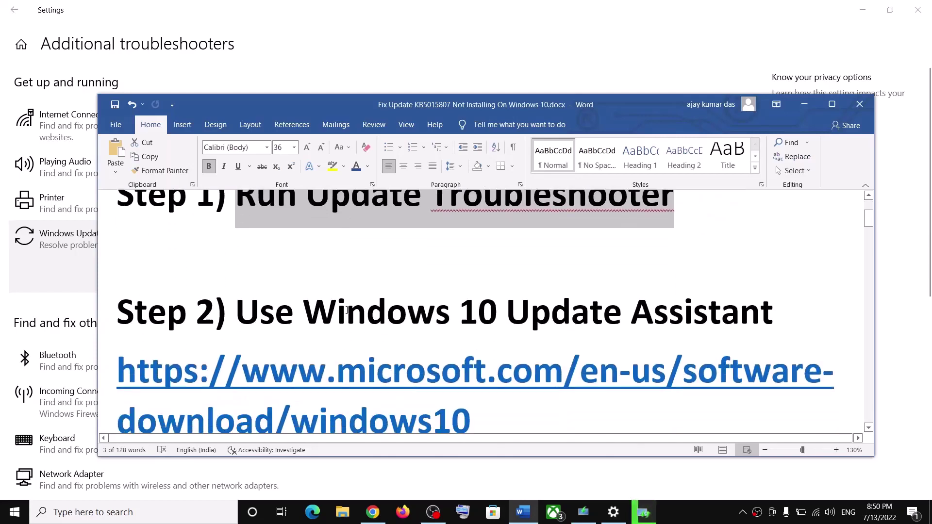
left_click_drag(292, 257, 781, 265)
left_click_drag(511, 381, 150, 345)
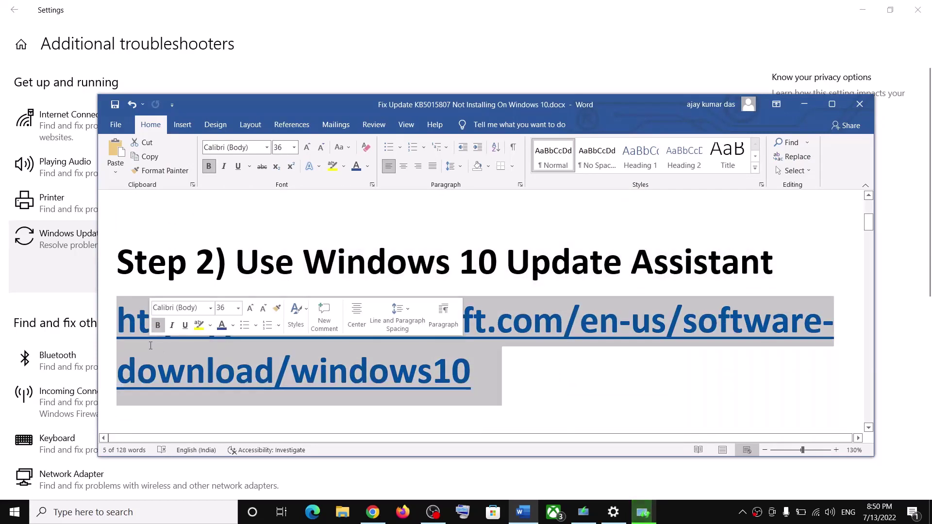
right_click(215, 356)
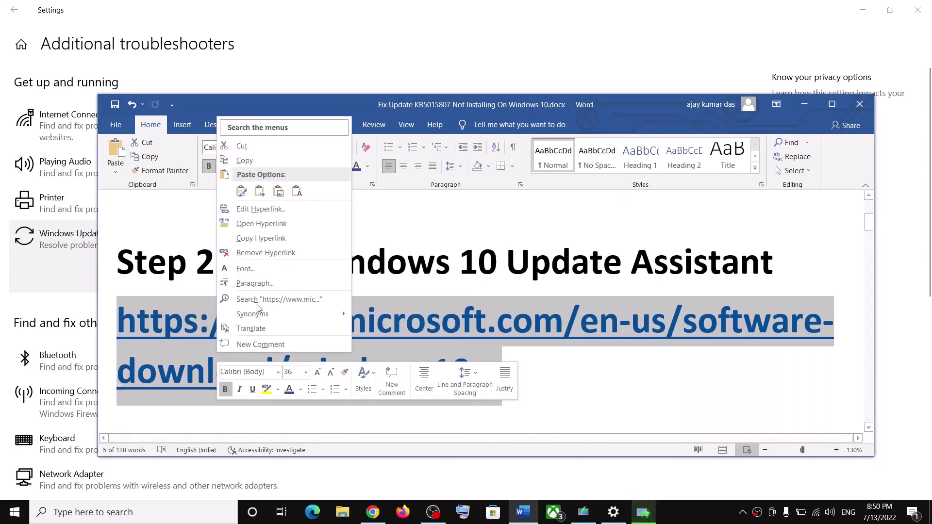
left_click(245, 161)
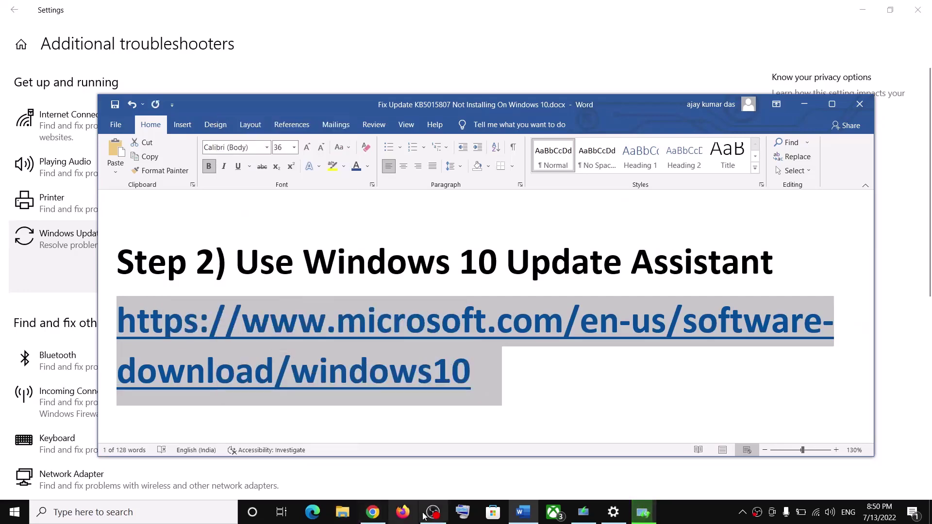
left_click(372, 512)
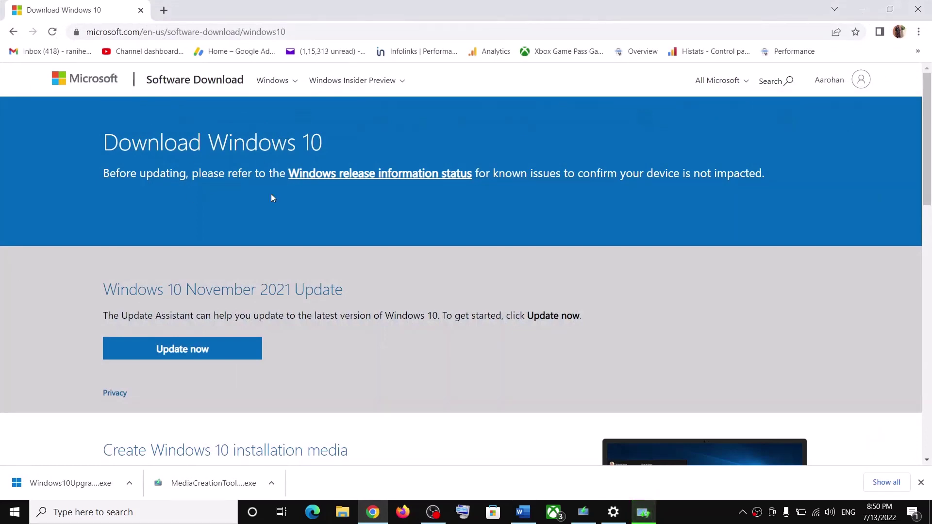
Step: Run the downloaded Windows10Upgrade installer through SmartScreen and close it once it reports up to date
left_click_drag(121, 316, 213, 316)
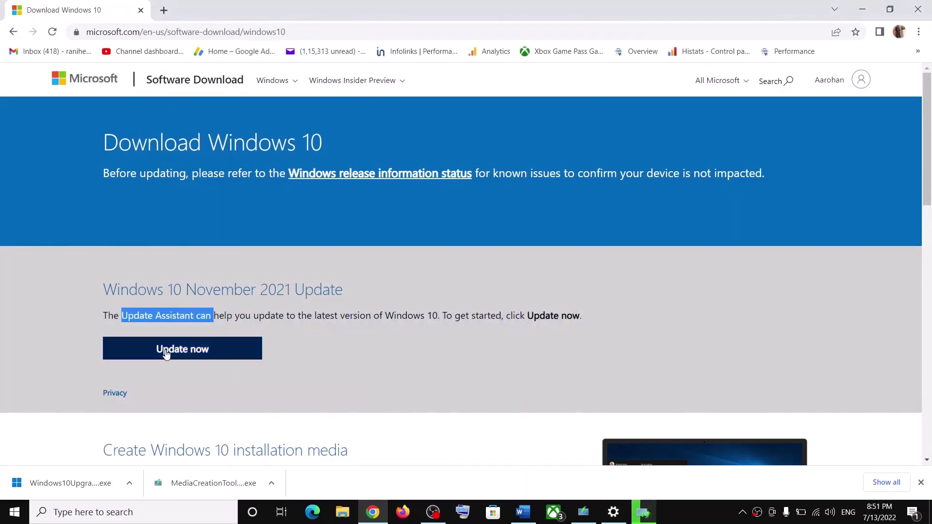
left_click(55, 491)
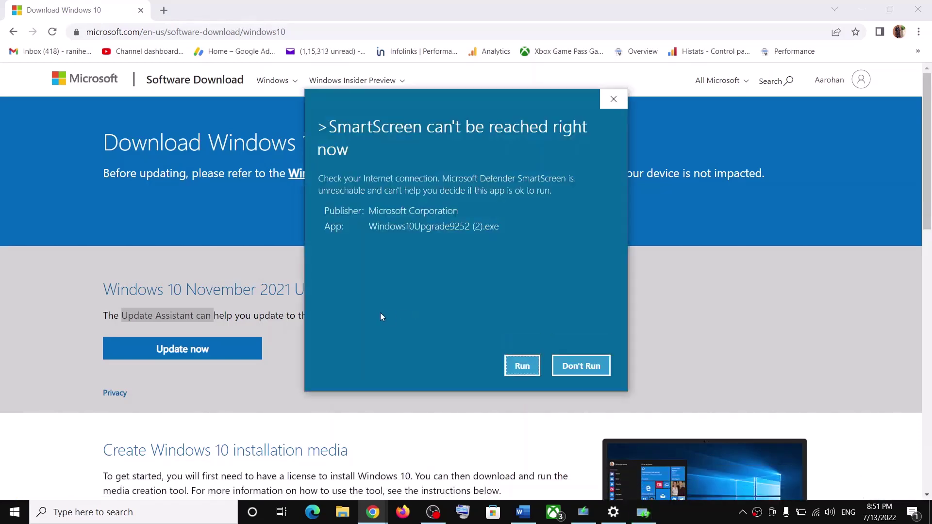
left_click(522, 365)
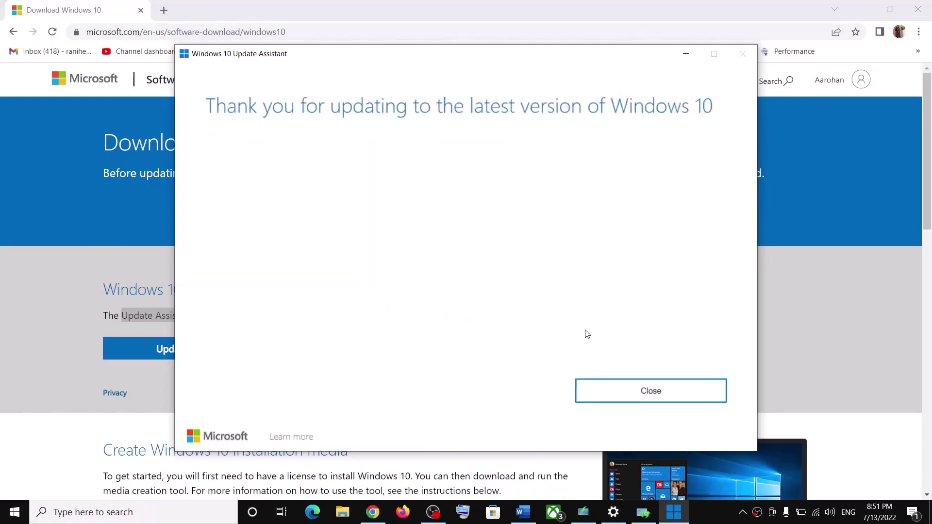
left_click(661, 389)
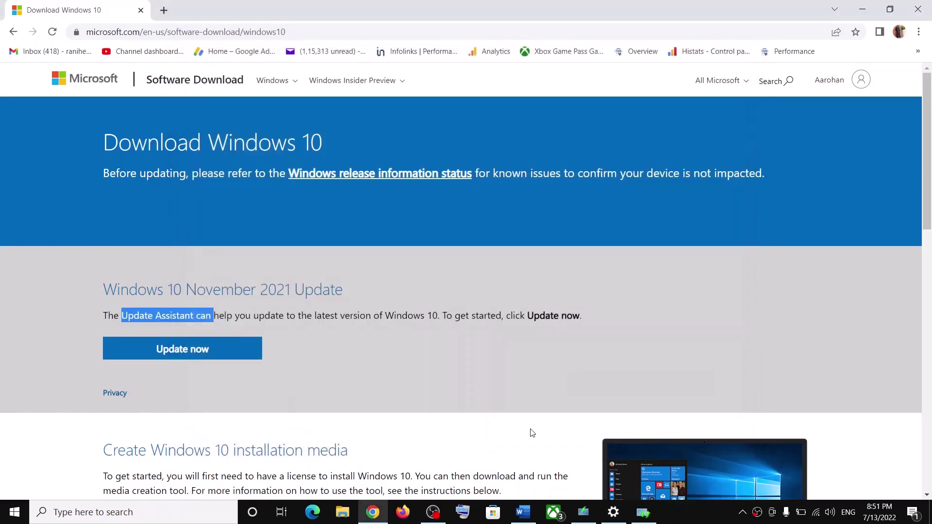
Step: Copy the Step 3 reset commands, from SC config through net start appidsvc, in Word
left_click(522, 512)
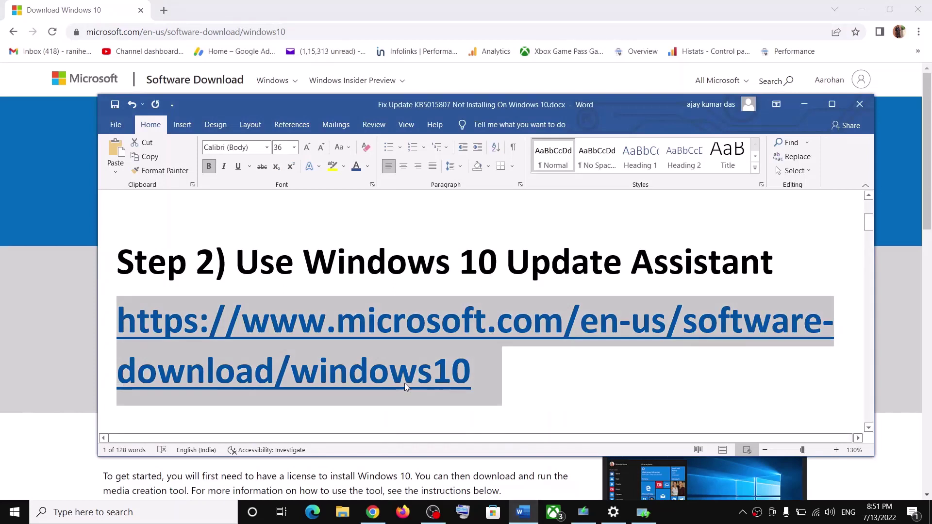
scroll(406, 386, "down", 3)
left_click_drag(234, 298, 859, 298)
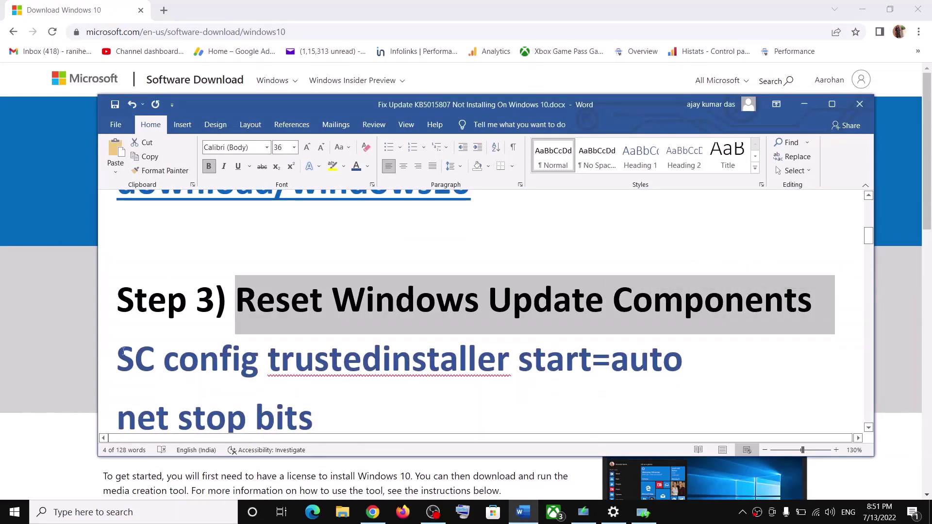
left_click_drag(117, 351, 387, 318)
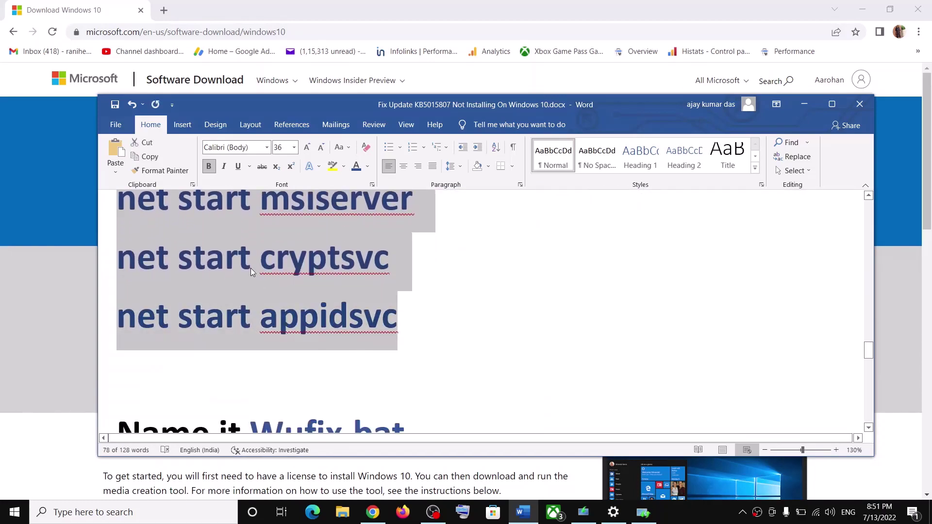
right_click(250, 268)
left_click(278, 314)
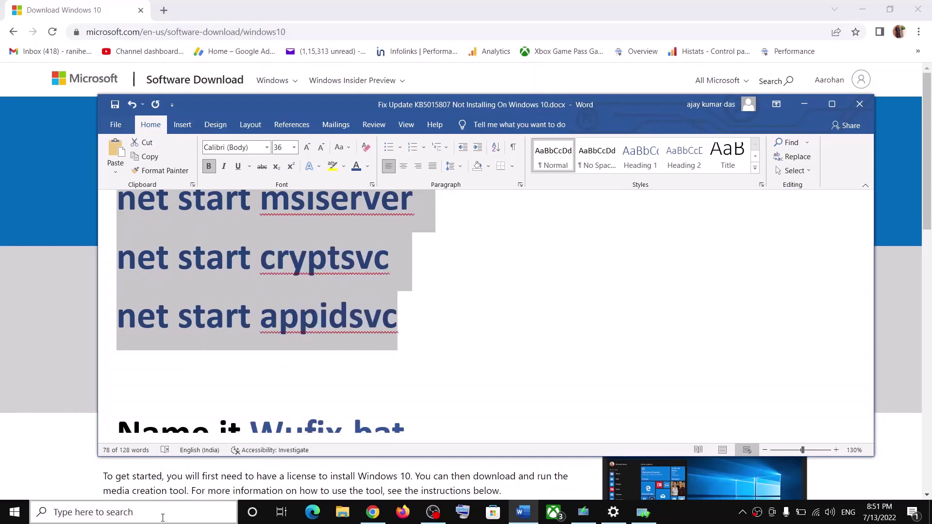
Step: Paste the reset commands into a new Notepad file and choose Save As
left_click(196, 513)
type("note")
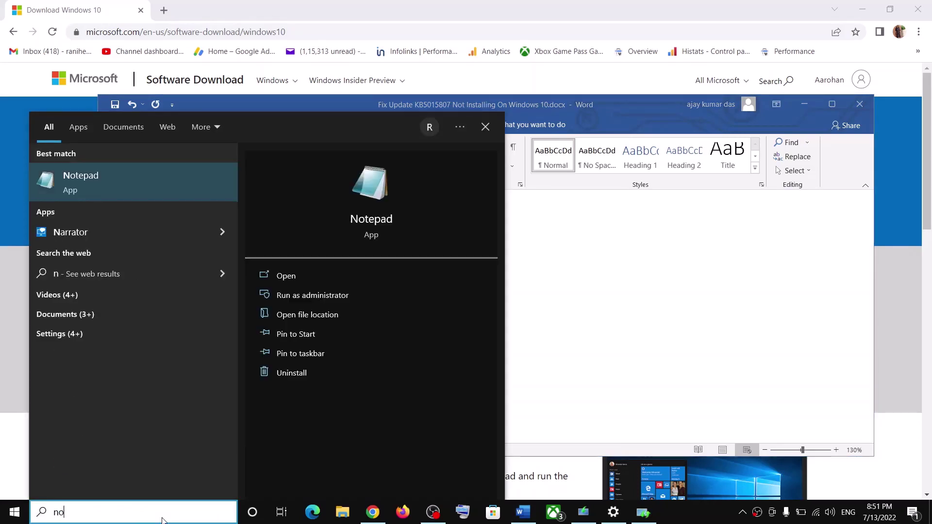
left_click(109, 169)
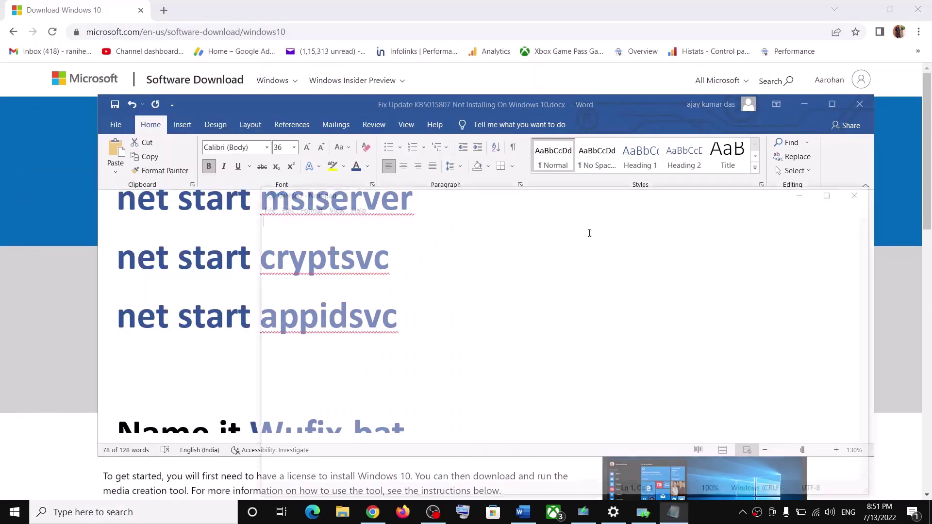
right_click(322, 267)
left_click(347, 311)
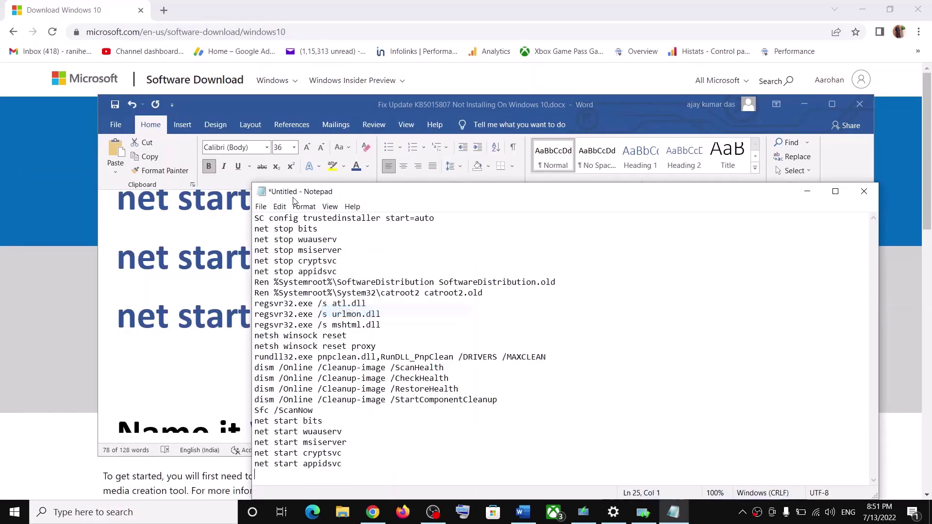
left_click(260, 206)
left_click(283, 266)
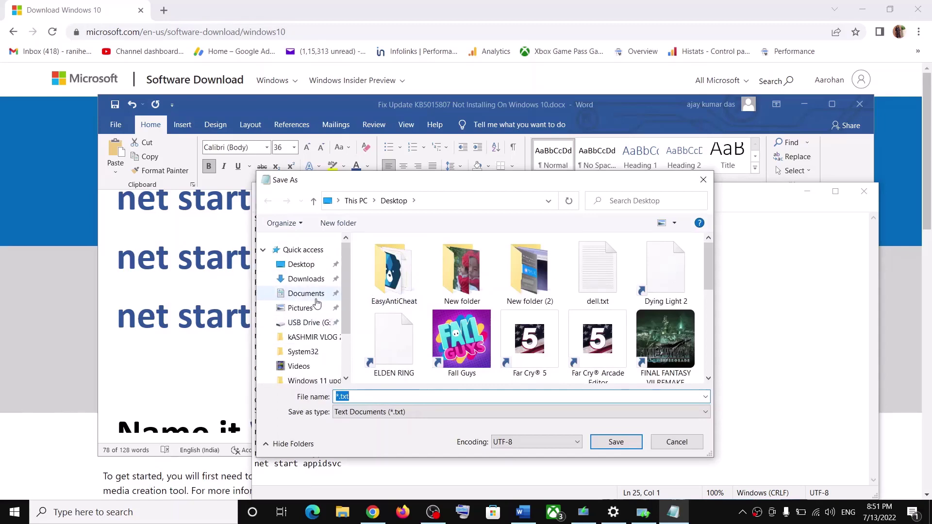
Step: Target the Desktop and use Wufix.bat, copied from the guide, as the file name
left_click(371, 401)
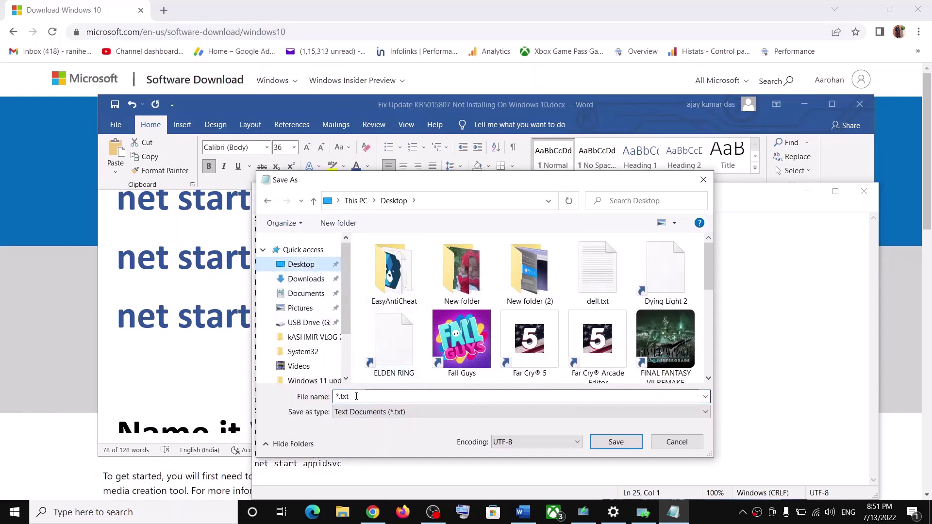
left_click(204, 377)
scroll(302, 358, "down", 2)
left_click_drag(437, 359, 285, 360)
key("ctrl+c")
key("alt+Tab")
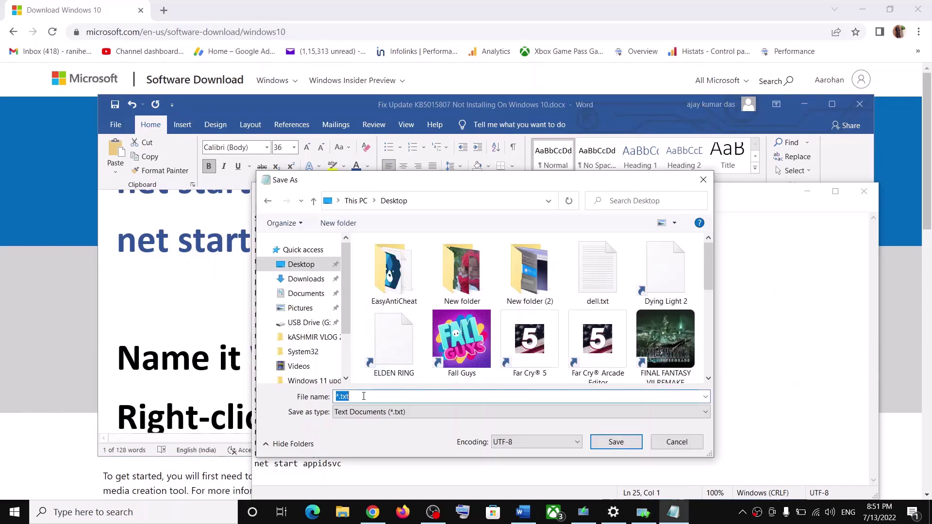
key("ctrl+v")
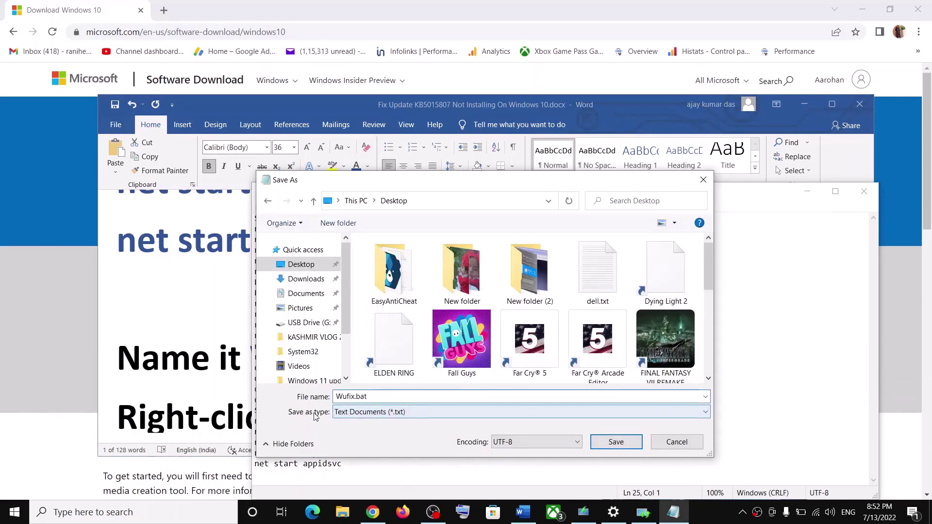
Step: Save with type All Files, close Notepad, and show the desktop
left_click(389, 416)
left_click(376, 435)
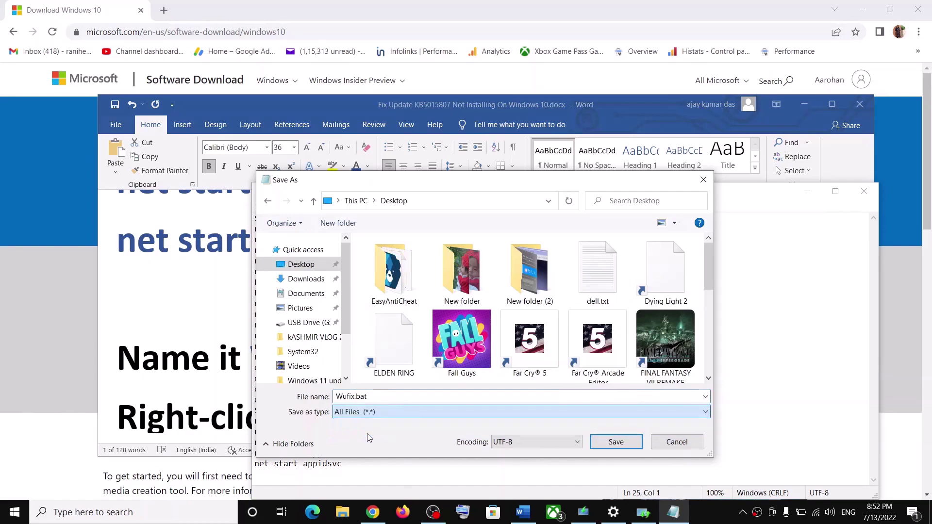
left_click(613, 443)
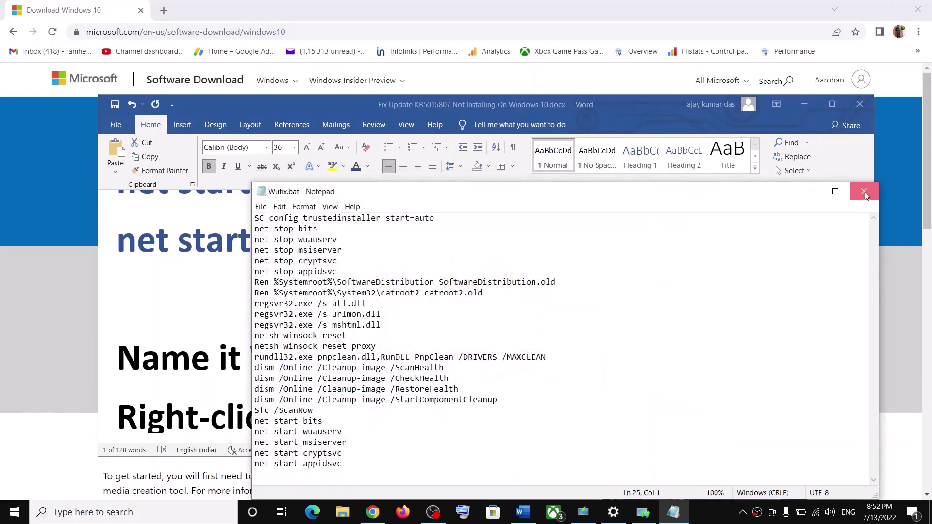
left_click(864, 191)
key("super+d")
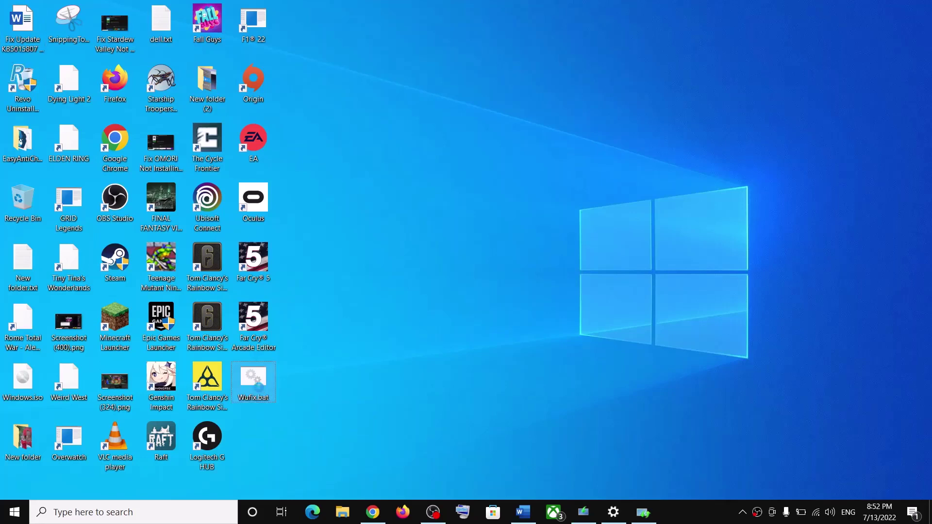
Step: Run Wufix.bat as administrator and move the Command Prompt window to the right
right_click(258, 387)
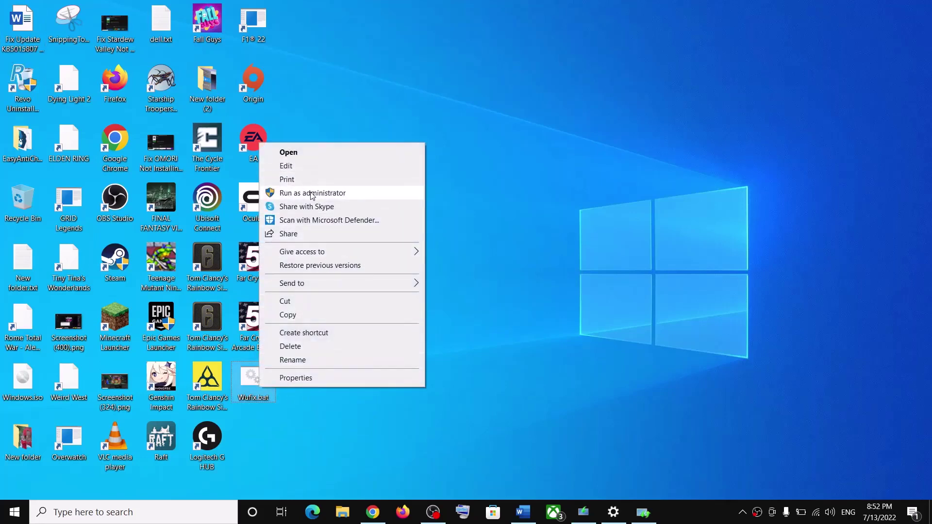
right_click(252, 394)
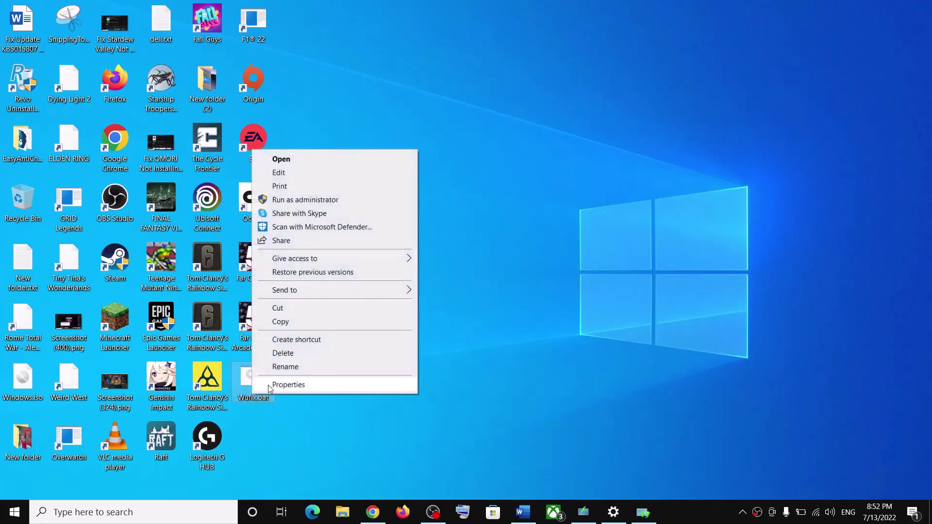
left_click(319, 204)
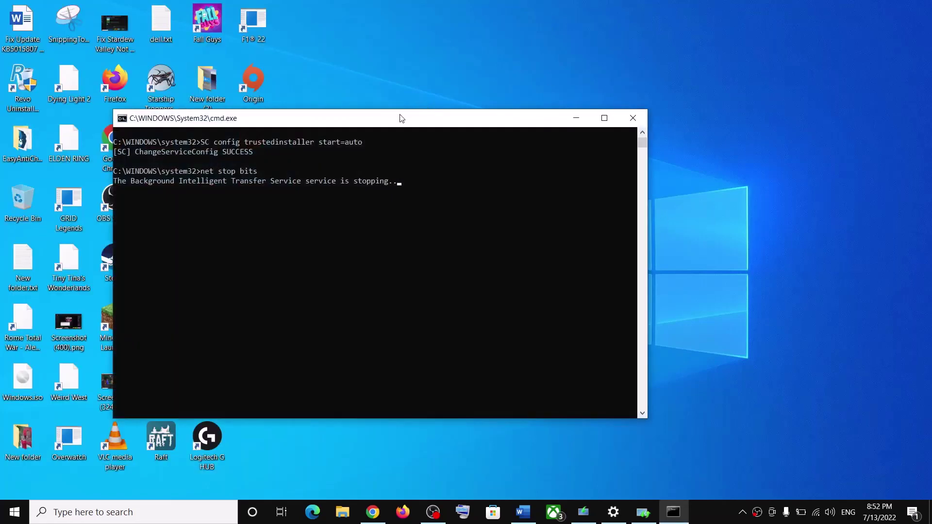
left_click_drag(401, 124, 537, 140)
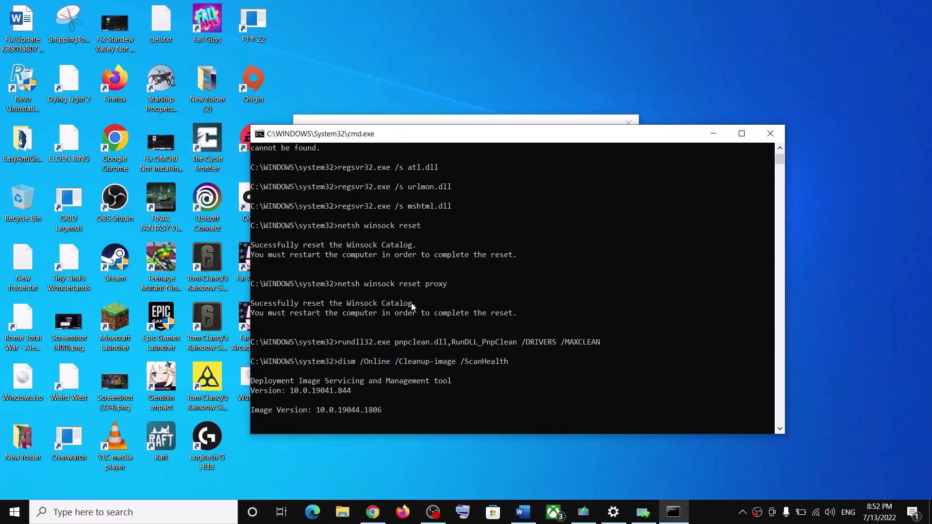
Step: Check the Start menu power options while the script runs, without restarting
left_click(15, 515)
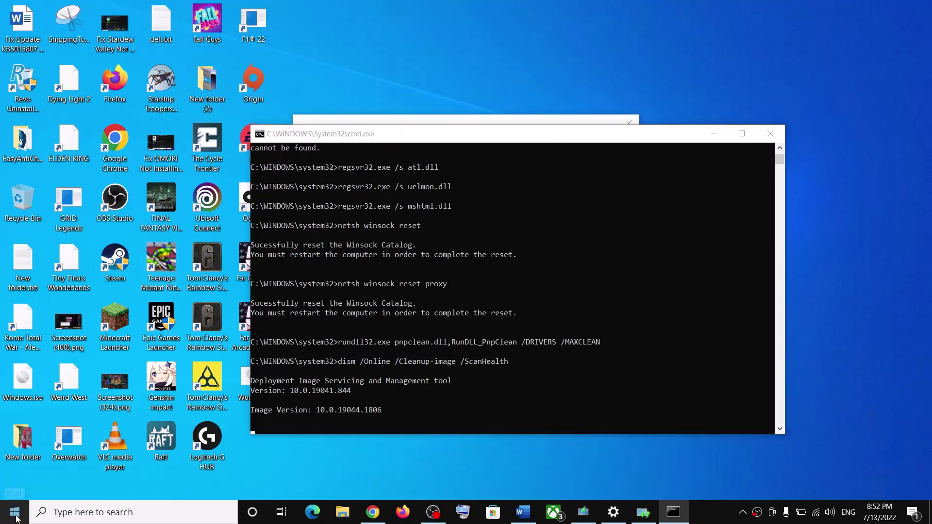
left_click(15, 486)
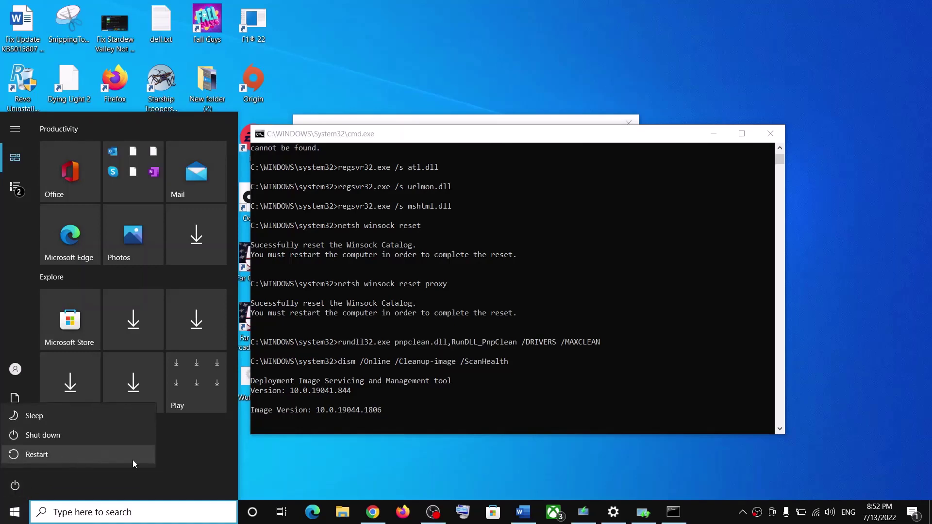
key("Escape")
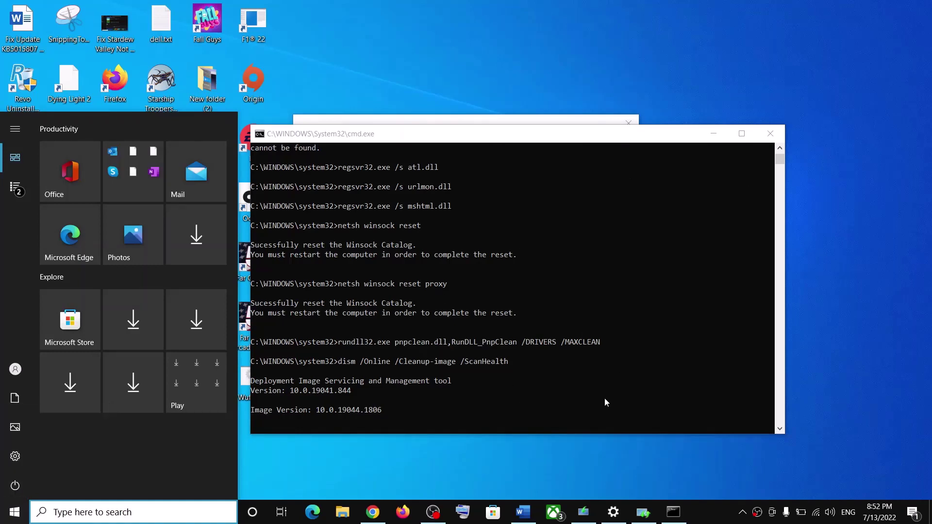
Step: Open the Step 4 'Use Media Creation Tool' Microsoft download link from the Word guide
left_click(522, 512)
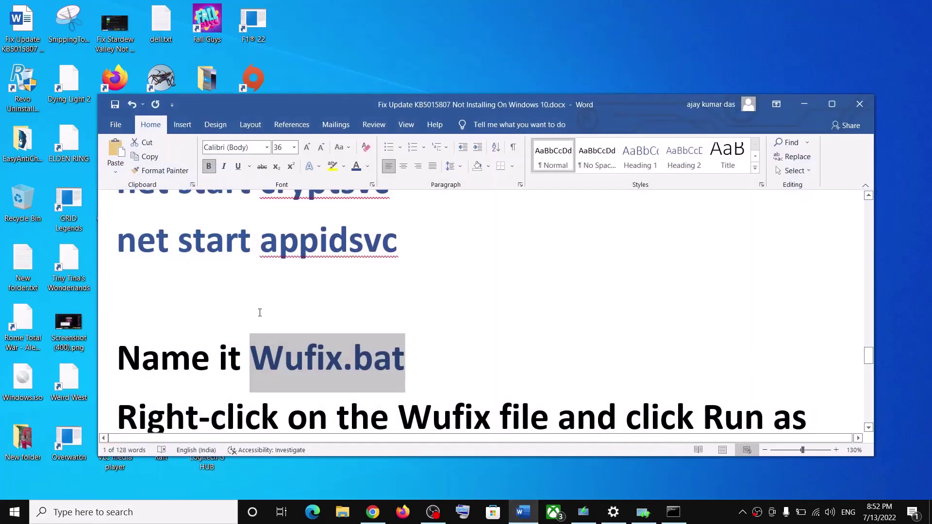
scroll(365, 343, "down", 5)
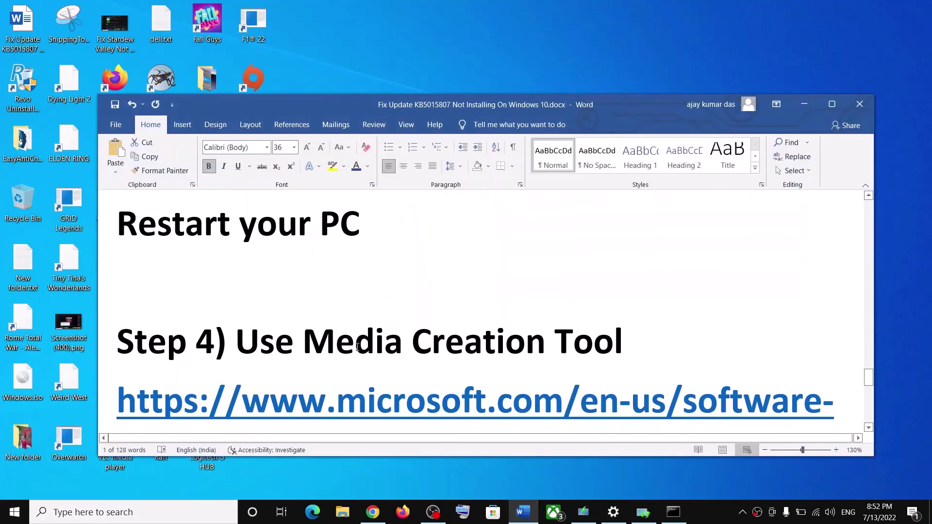
left_click_drag(237, 339, 656, 349)
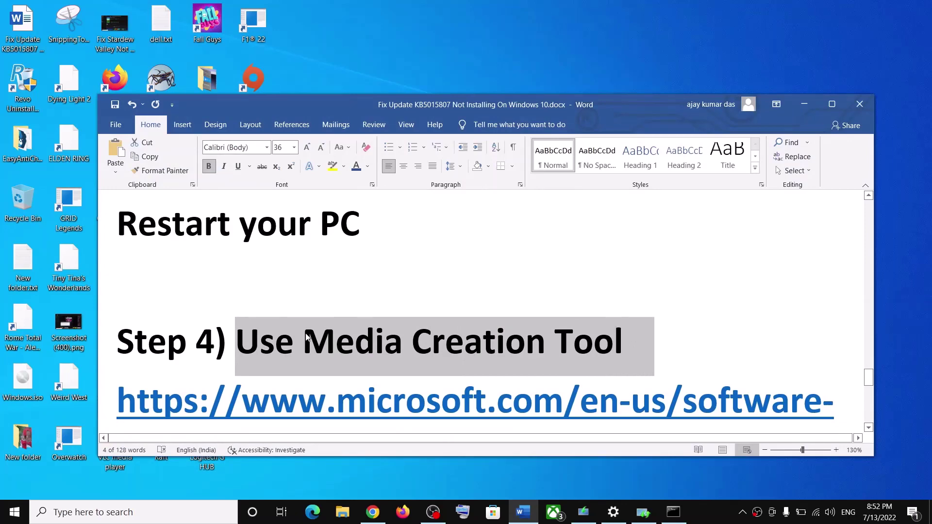
scroll(306, 335, "down", 3)
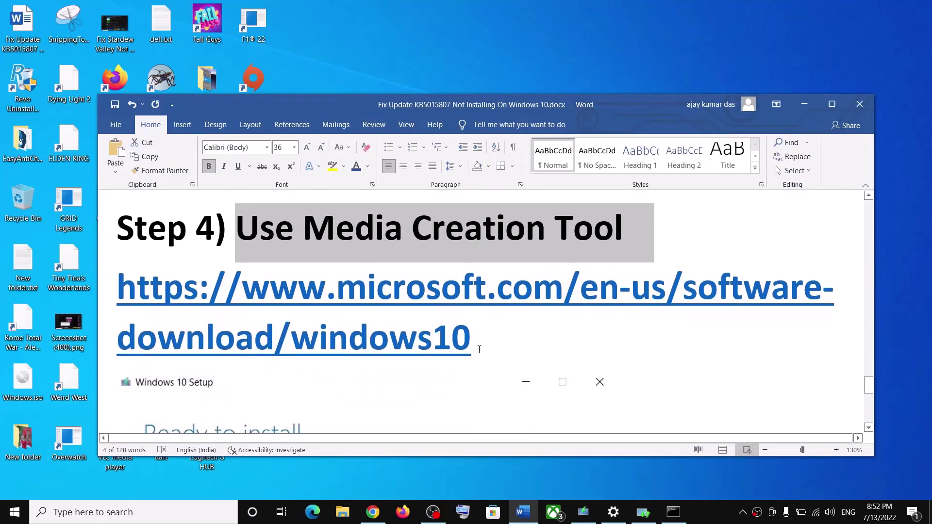
triple_click(479, 349)
right_click(207, 313)
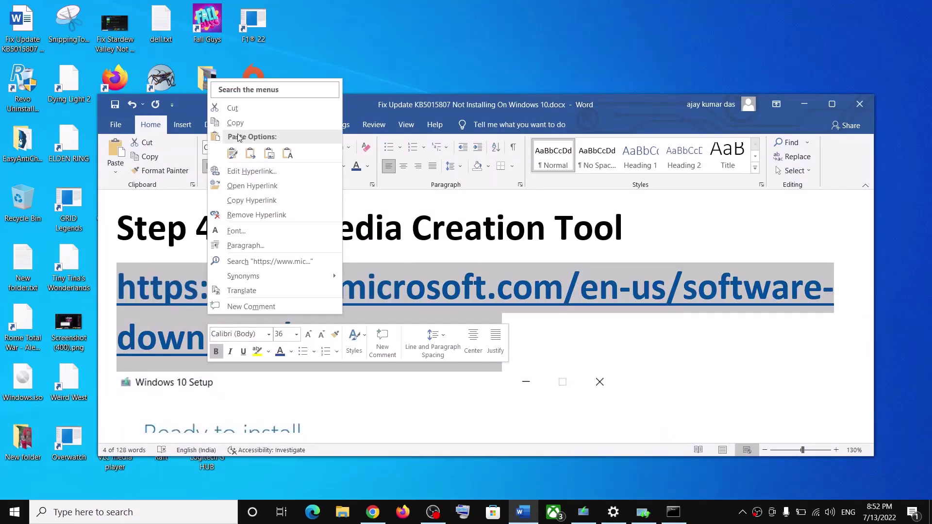
left_click(251, 186)
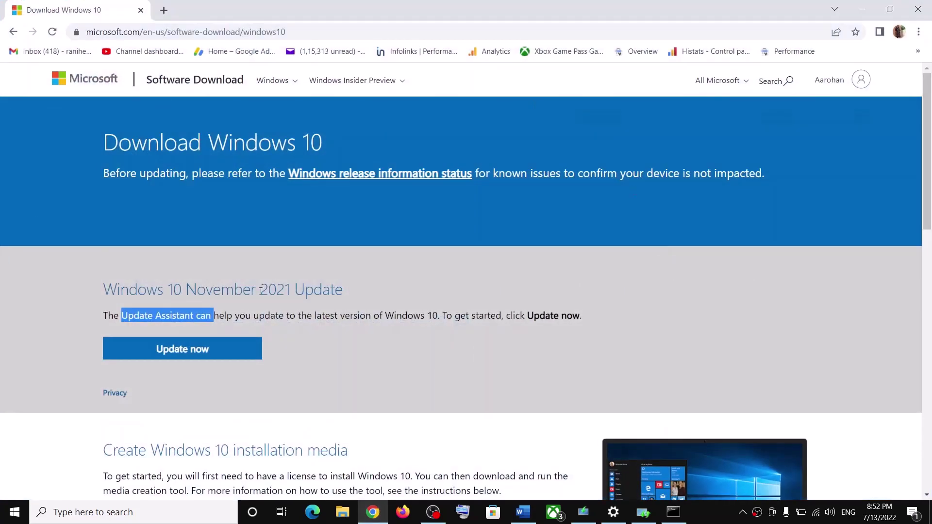
Step: Download MediaCreationTool.exe from the Create Windows 10 installation media section and accept the licence terms
scroll(290, 330, "down", 3)
left_click_drag(103, 308, 202, 315)
left_click(182, 364)
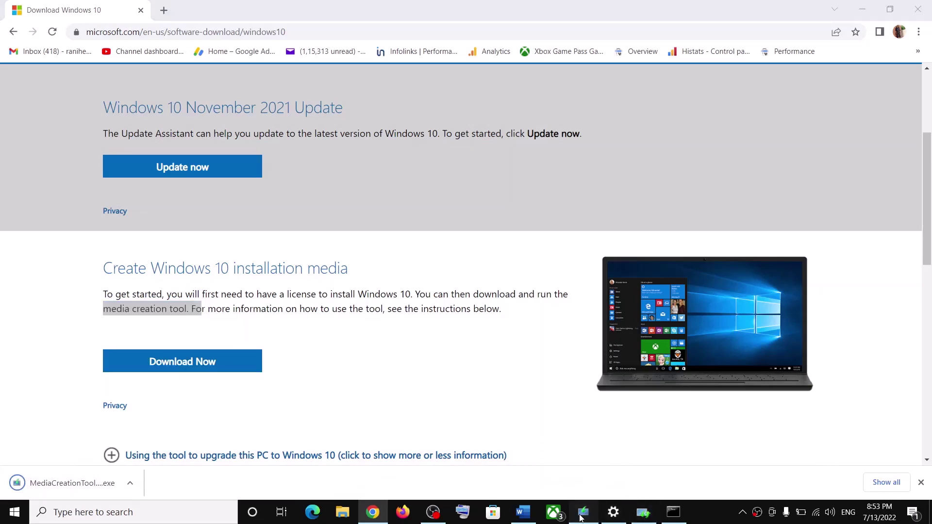
left_click(610, 397)
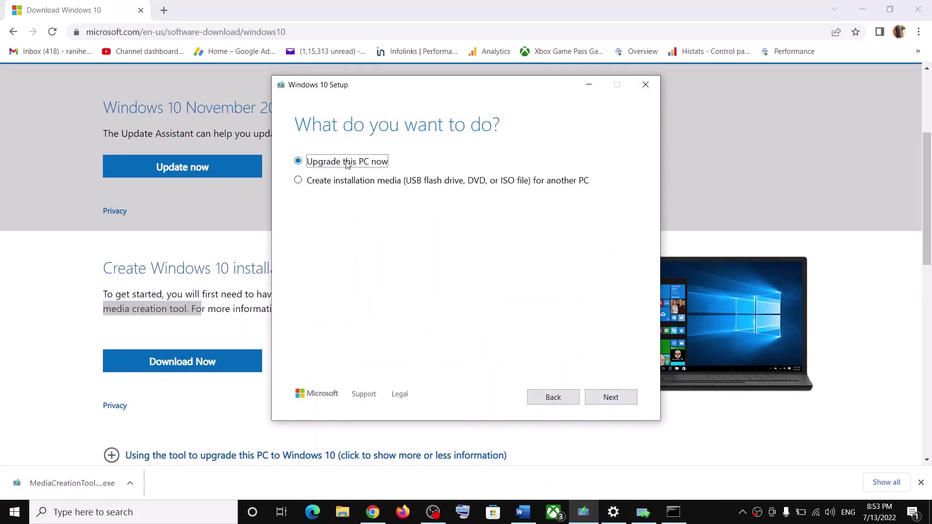
Step: Continue with Upgrade this PC now in Windows 10 Setup, then maximize the guide document
left_click(612, 396)
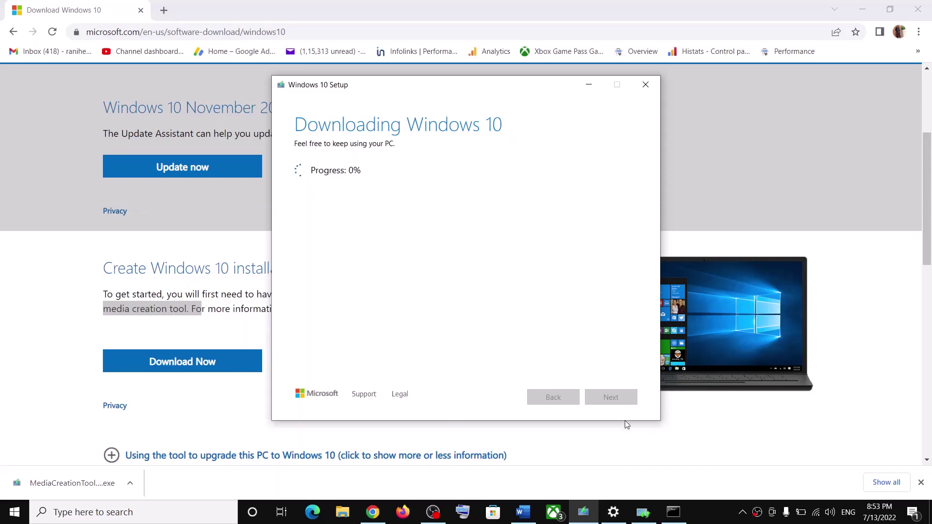
left_click(523, 512)
scroll(265, 360, "down", 2)
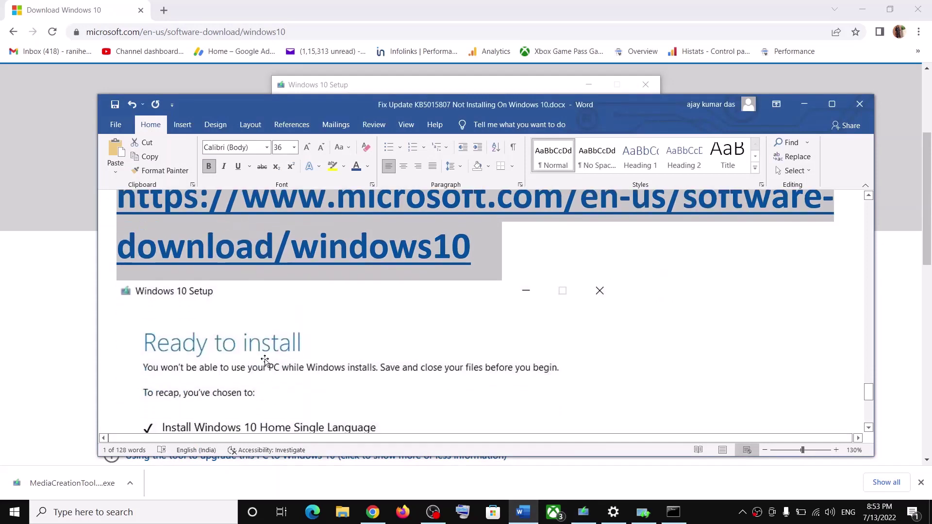
scroll(265, 360, "down", 1)
key("super+Up")
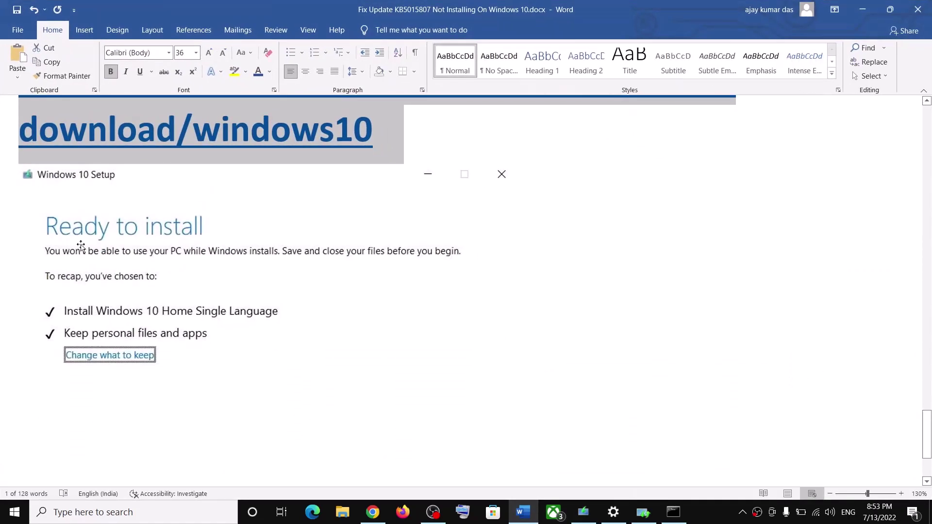
Step: Read further down the guide, then return to the Settings troubleshooters window
scroll(146, 267, "down", 1)
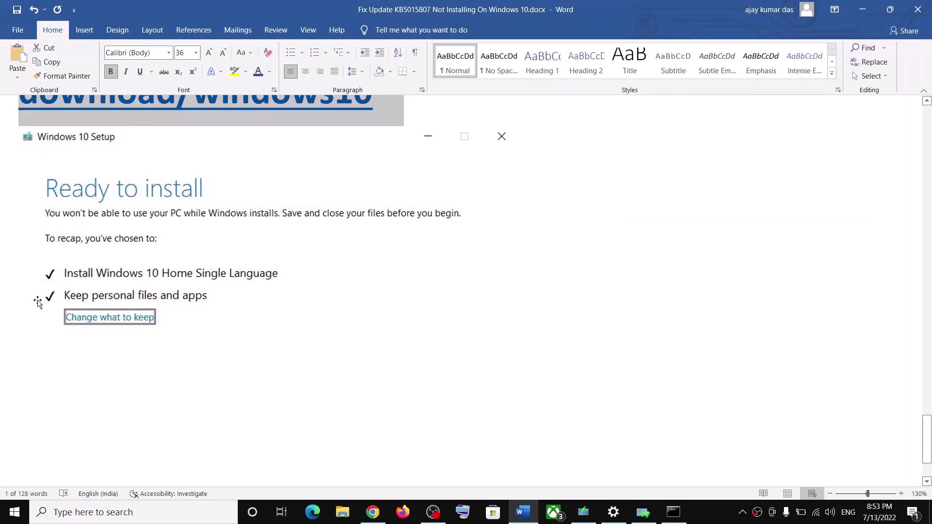
scroll(422, 327, "down", 3)
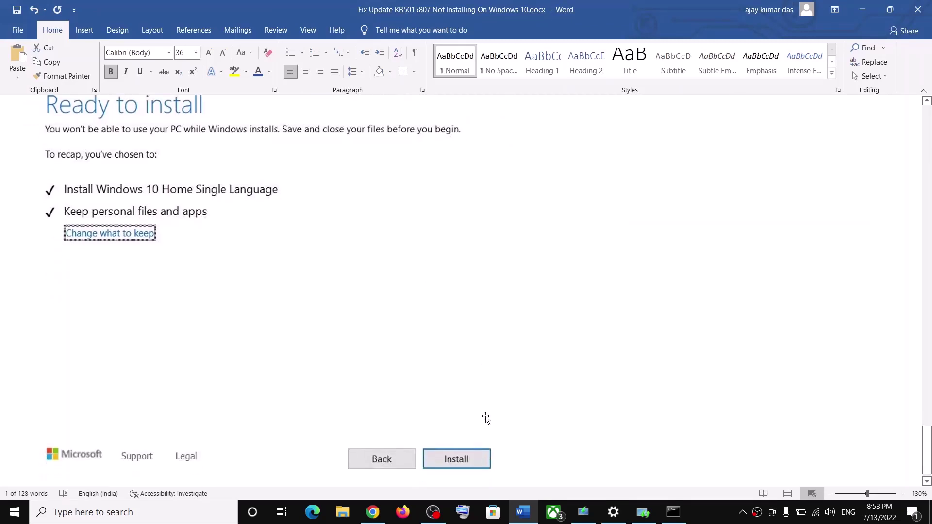
scroll(328, 359, "up", 2)
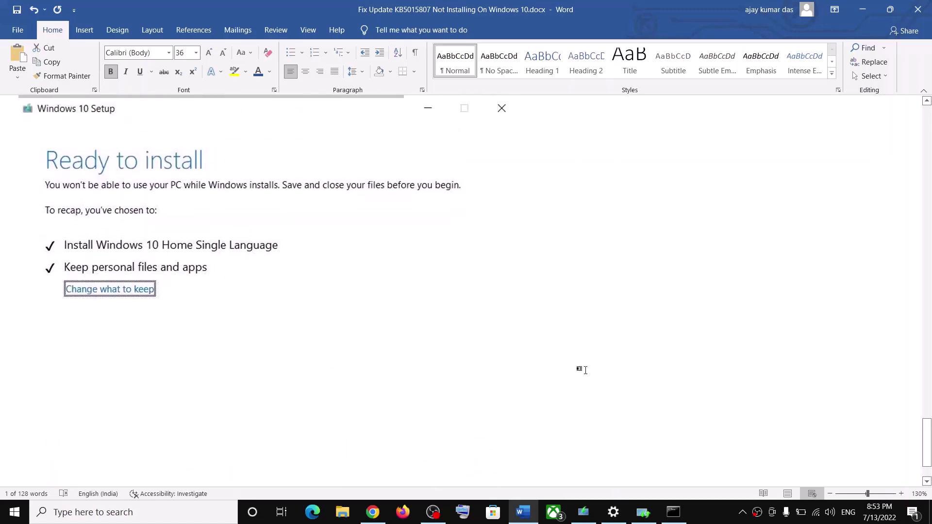
left_click(612, 512)
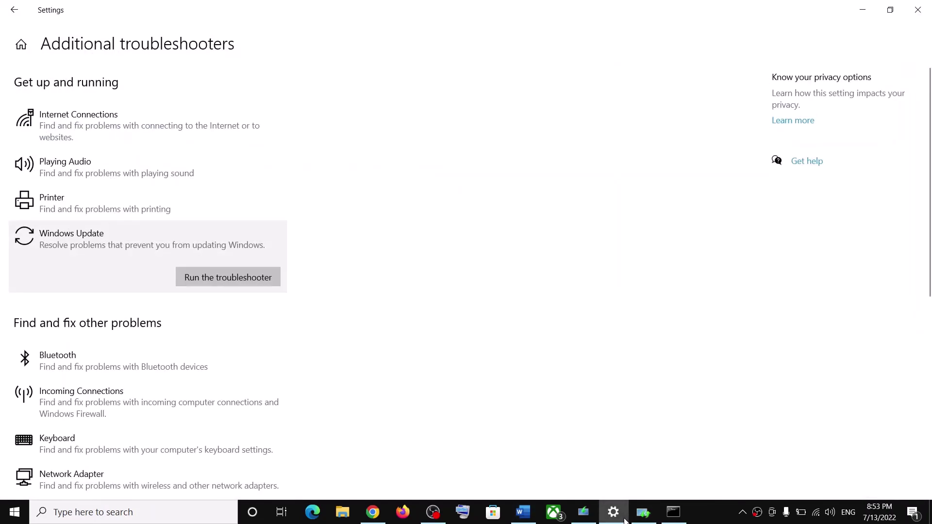
Step: Go to the Settings home page and open Update & Security
left_click(21, 44)
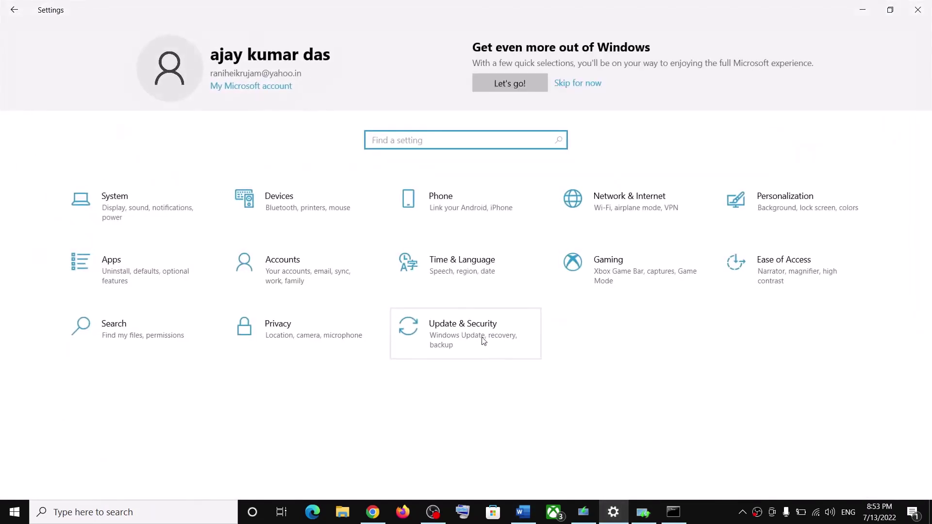
left_click(480, 338)
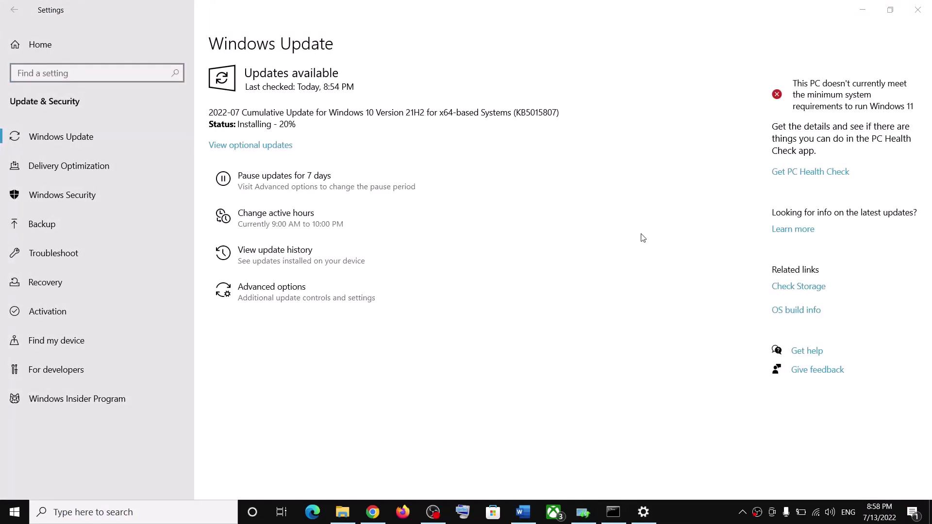